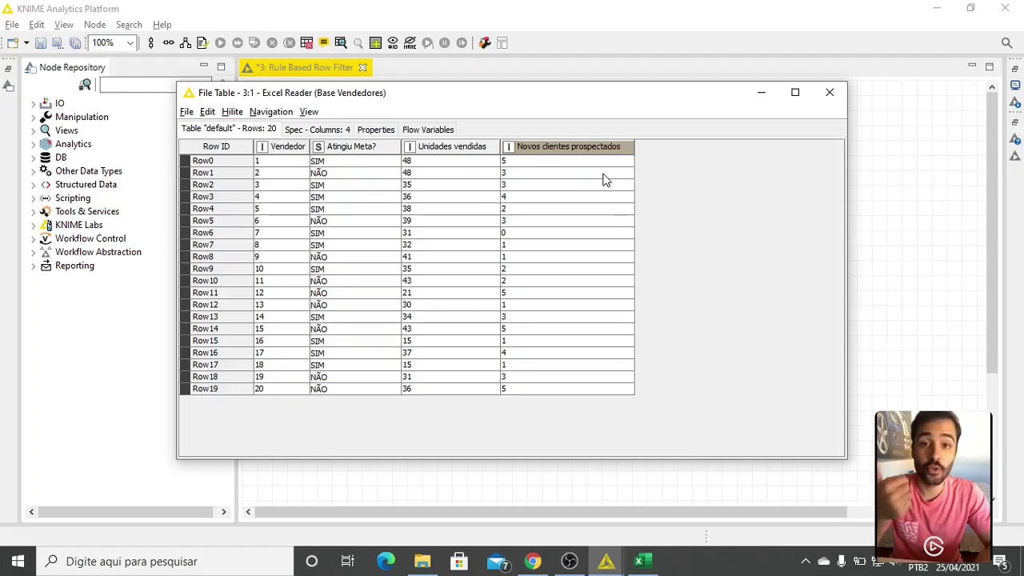
Close the seller table, find the Rule-based Row Filter node with "rule-based", and add it connected to the Excel Reader output
click(829, 97)
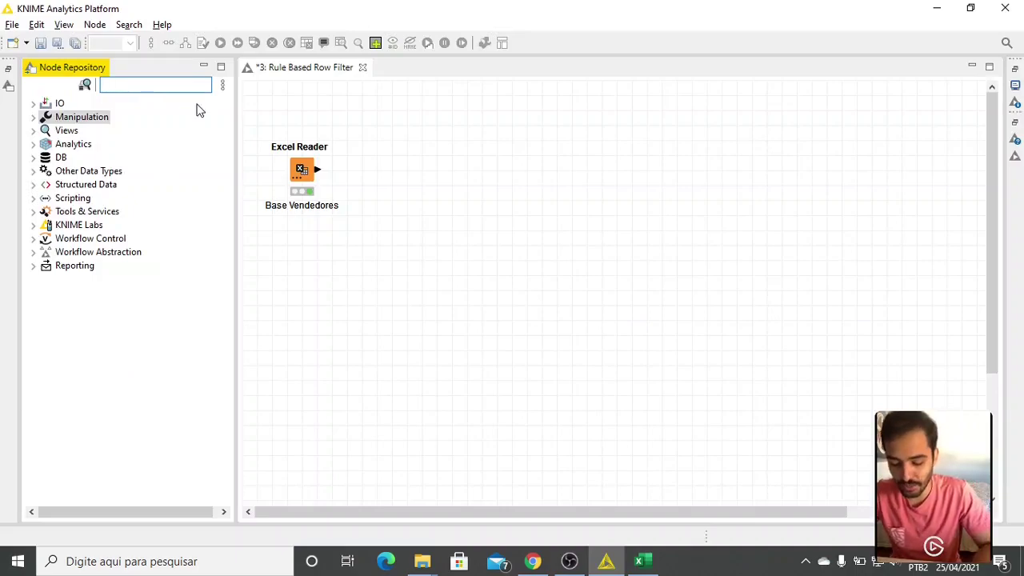
text(rule-based)
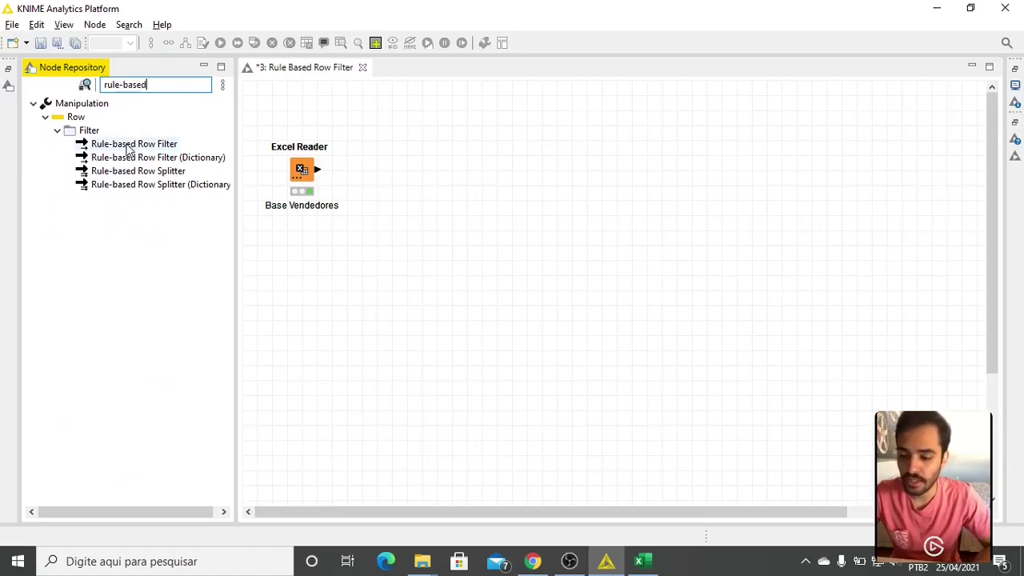
drag(128, 145, 422, 170)
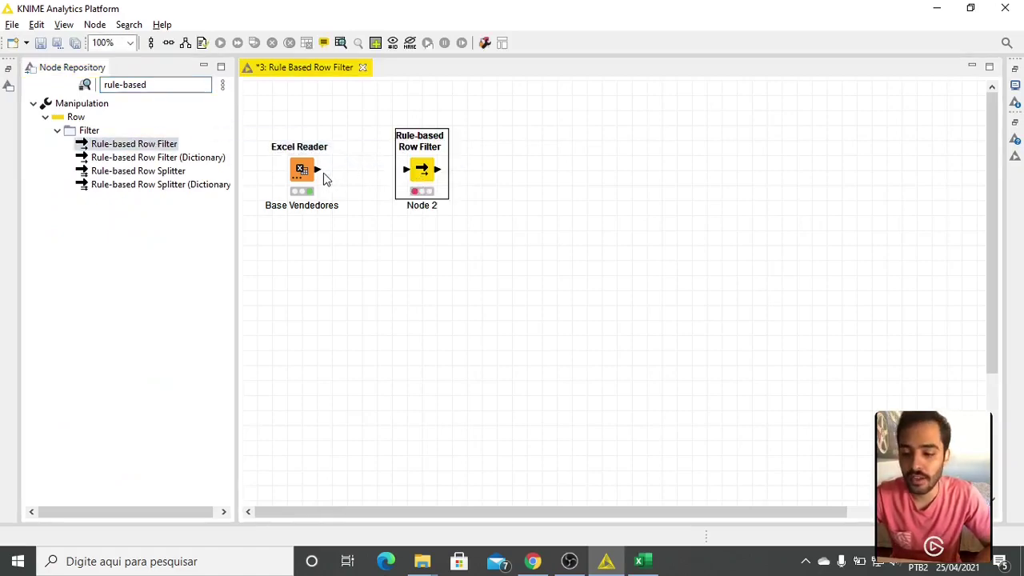
drag(322, 176, 377, 172)
Open the Rule-based Row Filter configuration and start the rule expression with $Atingiu Meta?$ = "SIM"
double_click(378, 170)
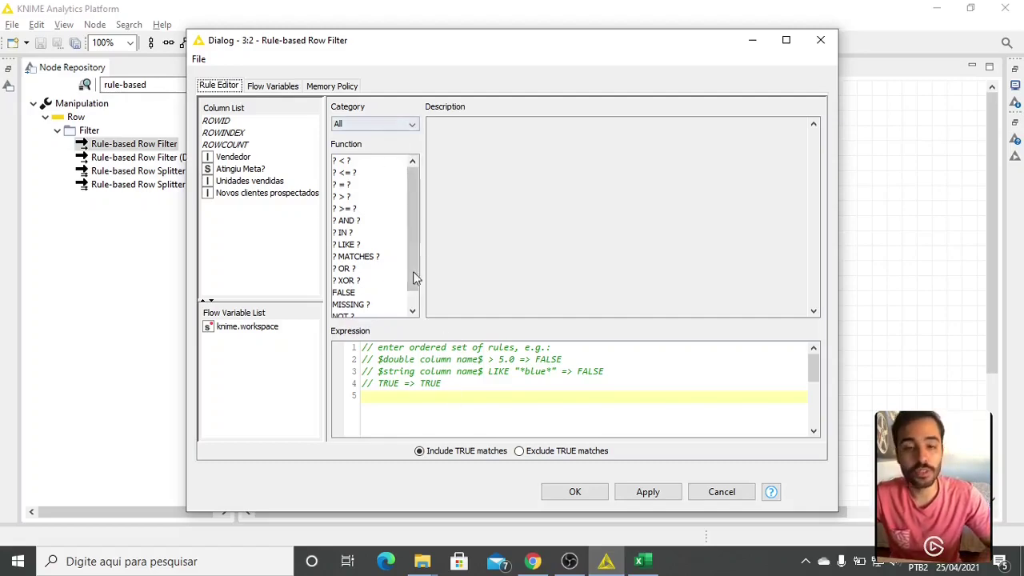
click(456, 398)
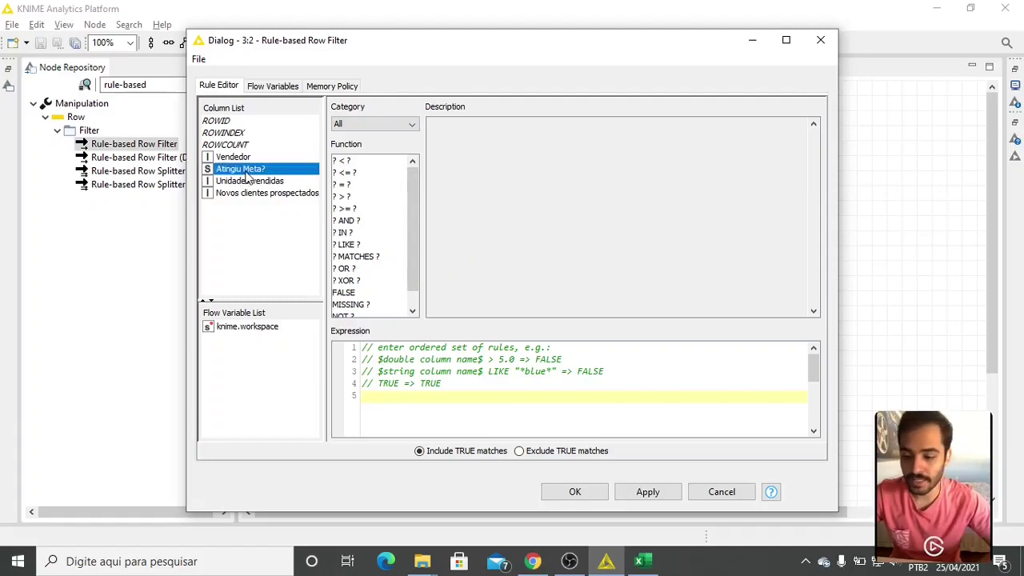
double_click(242, 170)
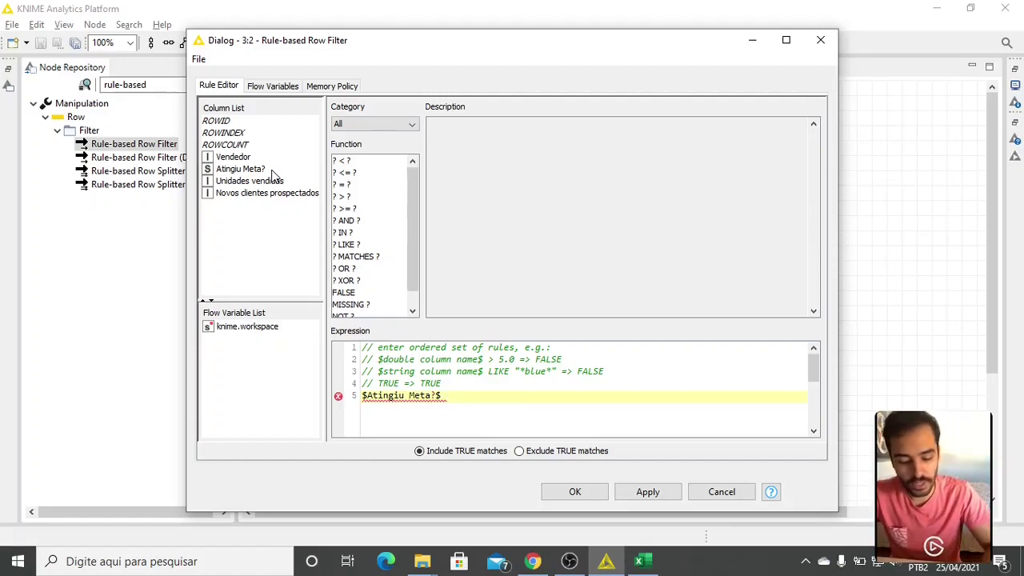
text(=)
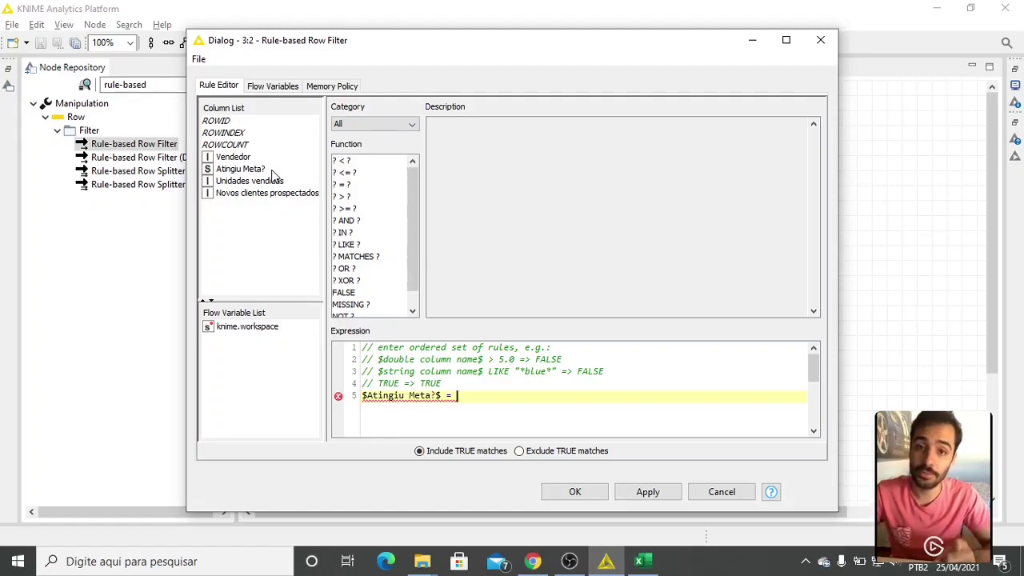
text( "SIM)
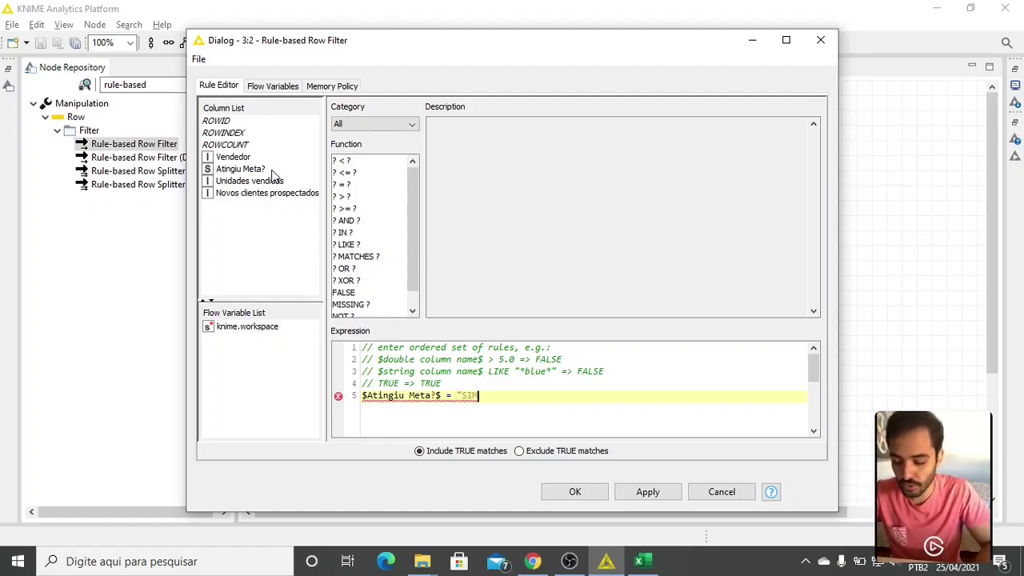
text(")
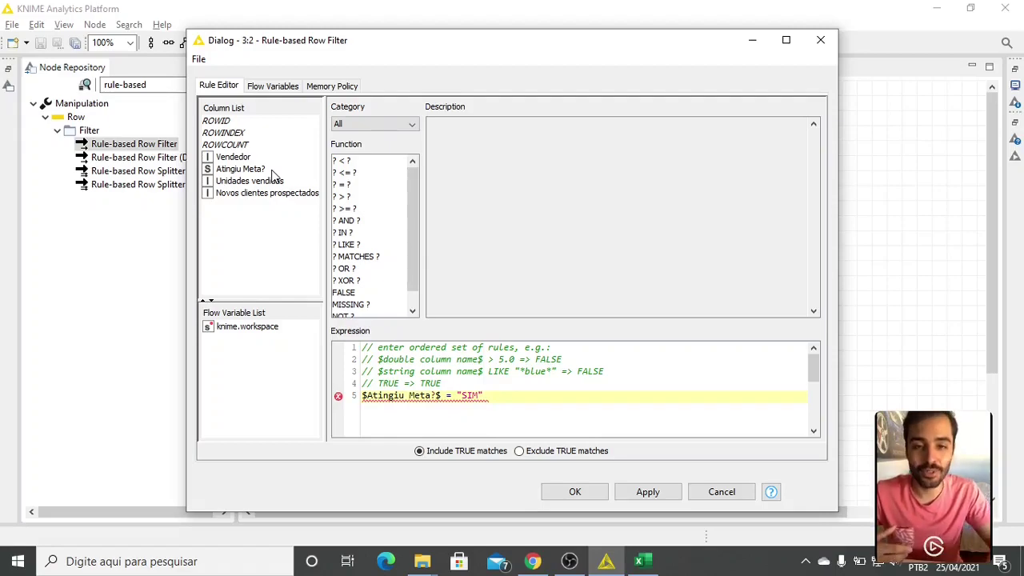
Extend the rule with the condition AND $Unidades vendidas$ >= 40
click(349, 220)
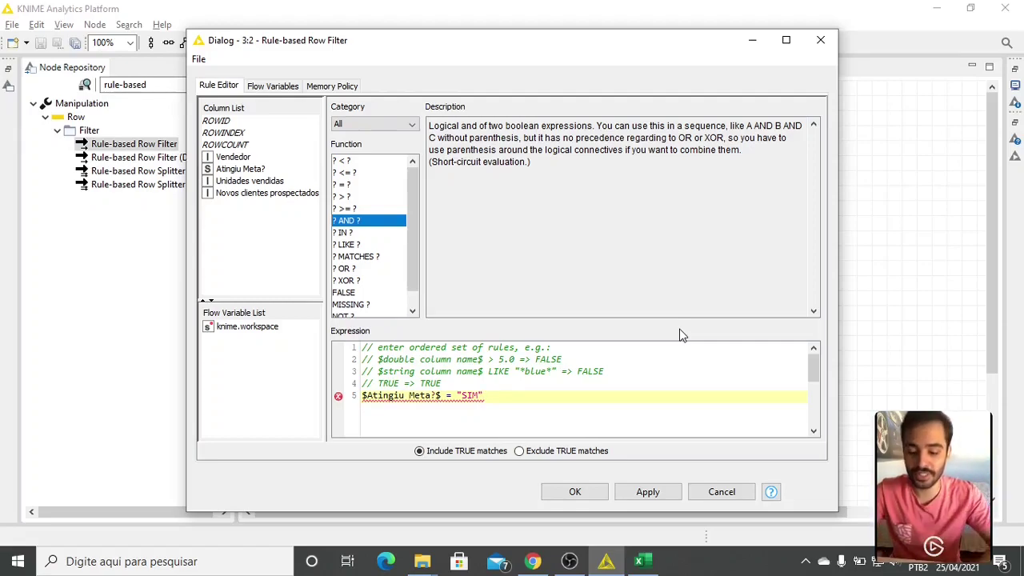
double_click(352, 221)
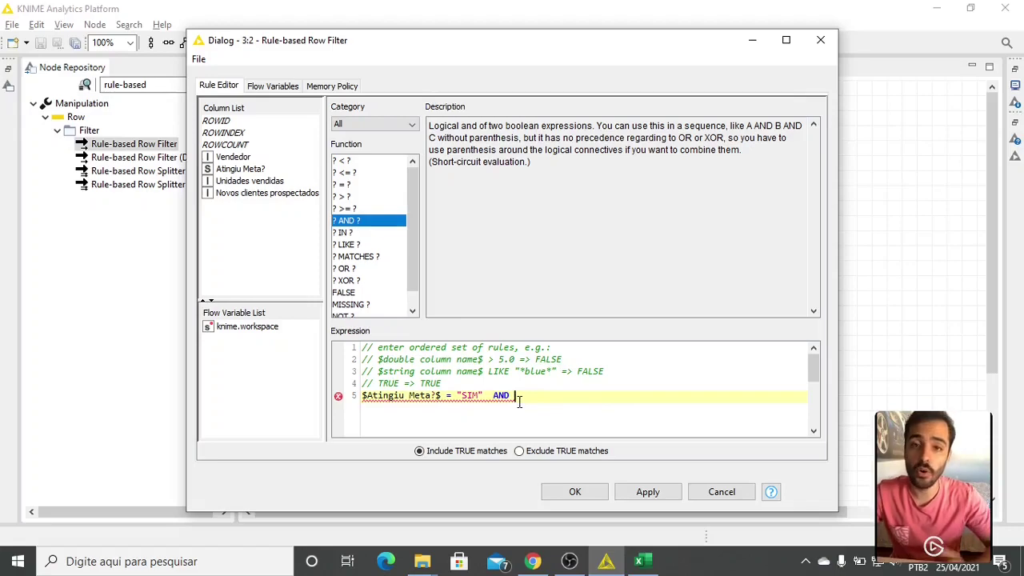
text(AND)
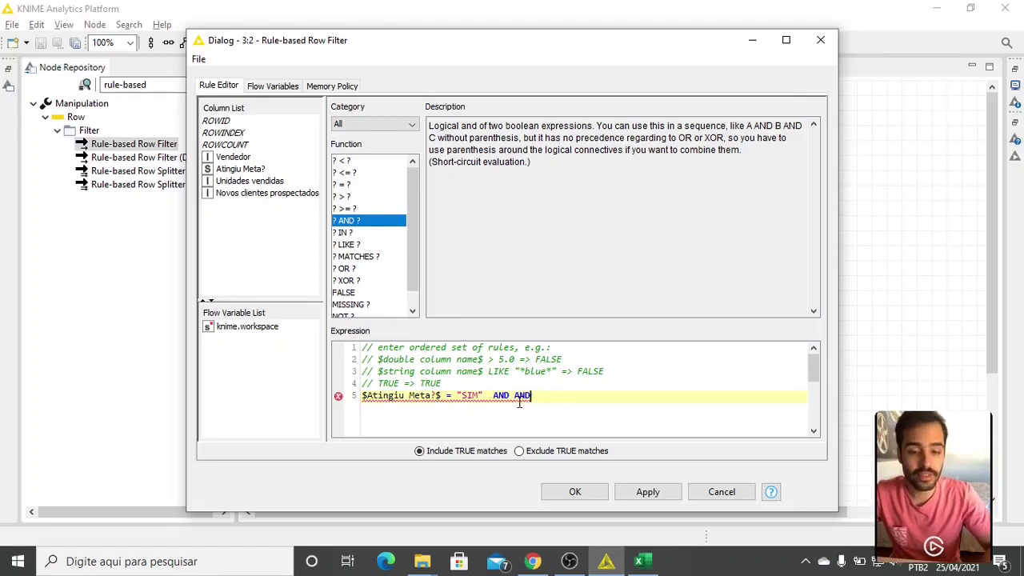
key(BackSpace)
key(BackSpace)
key(BackSpace)
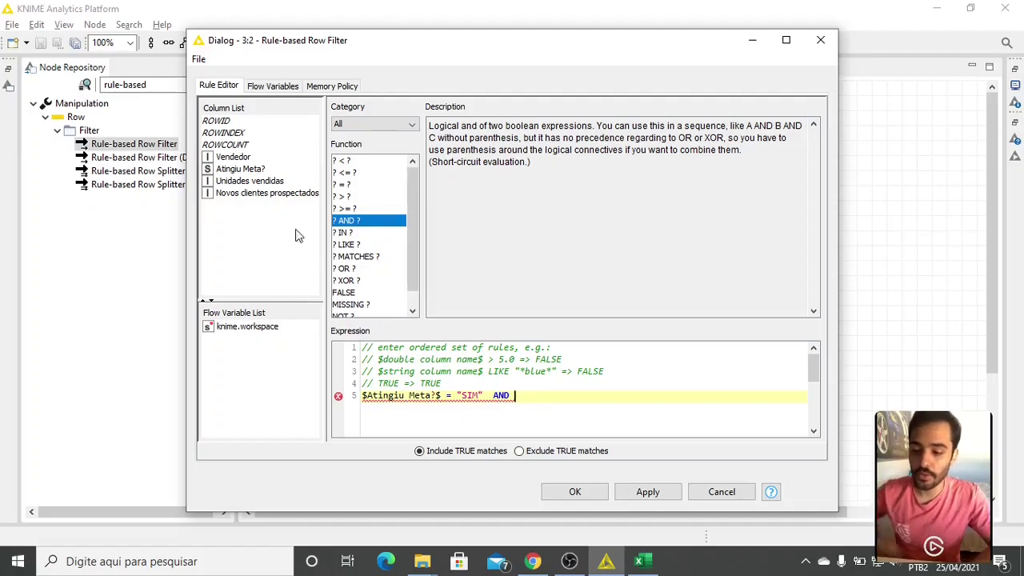
double_click(244, 181)
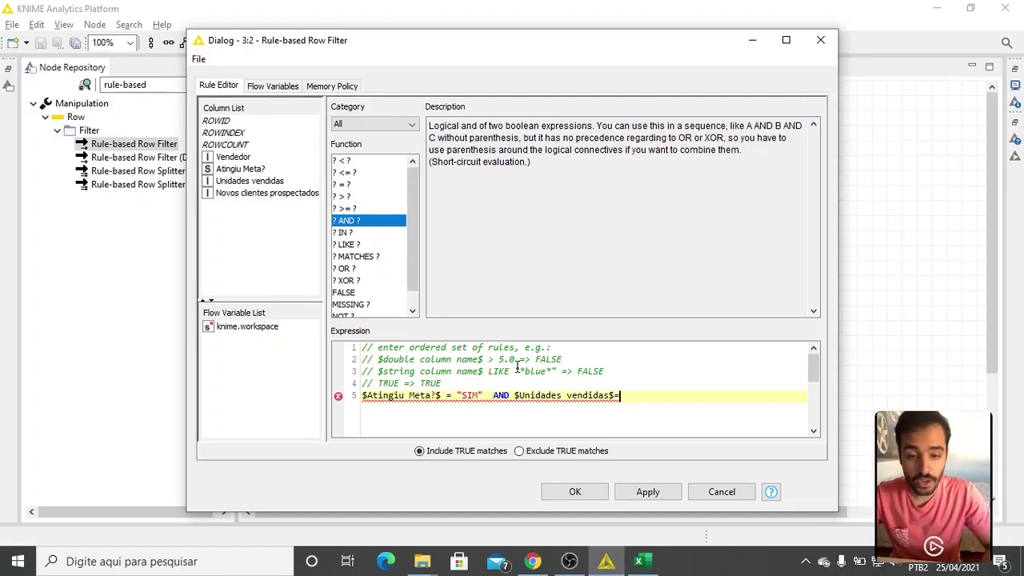
text(>)
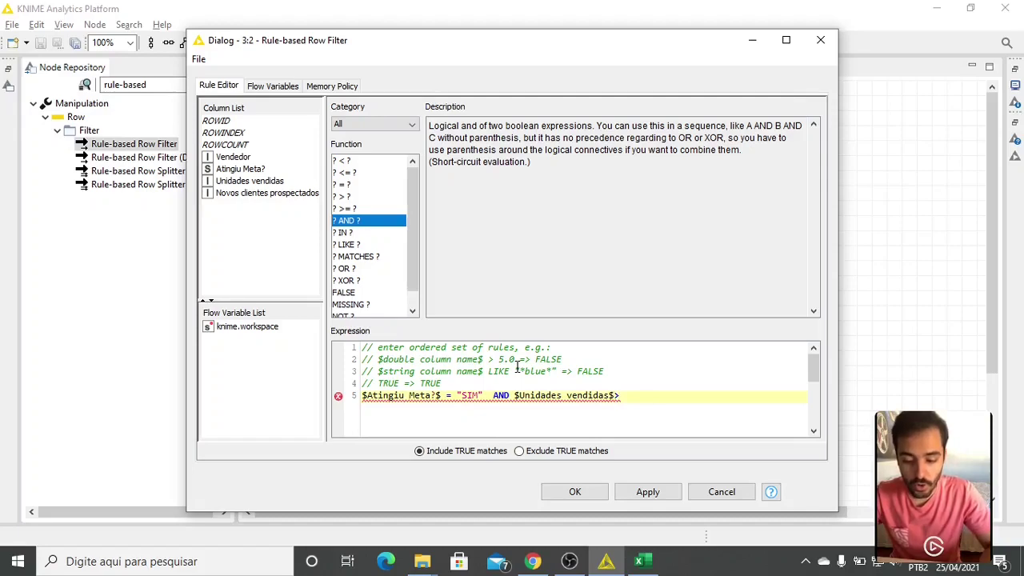
text(= )
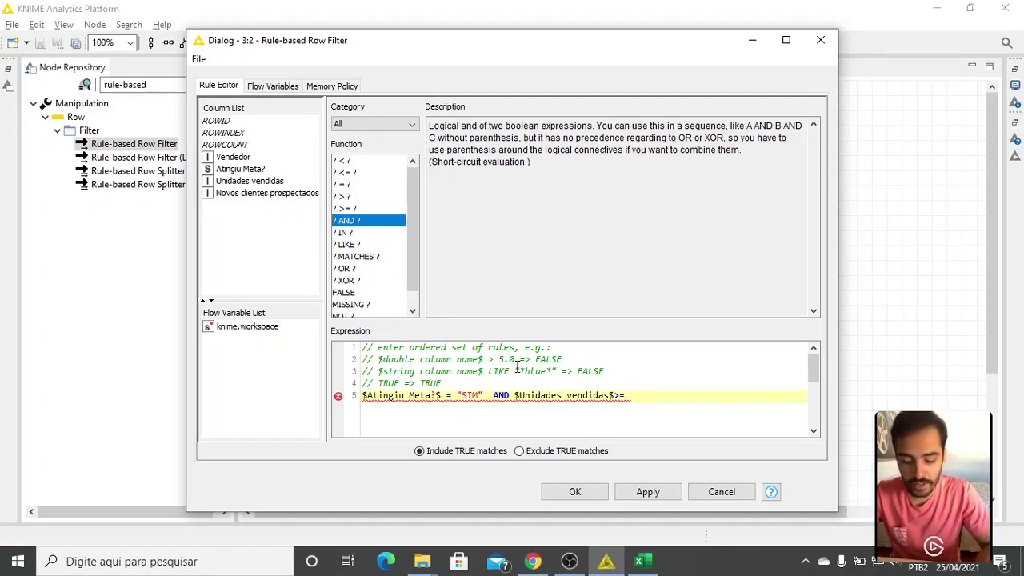
text(40)
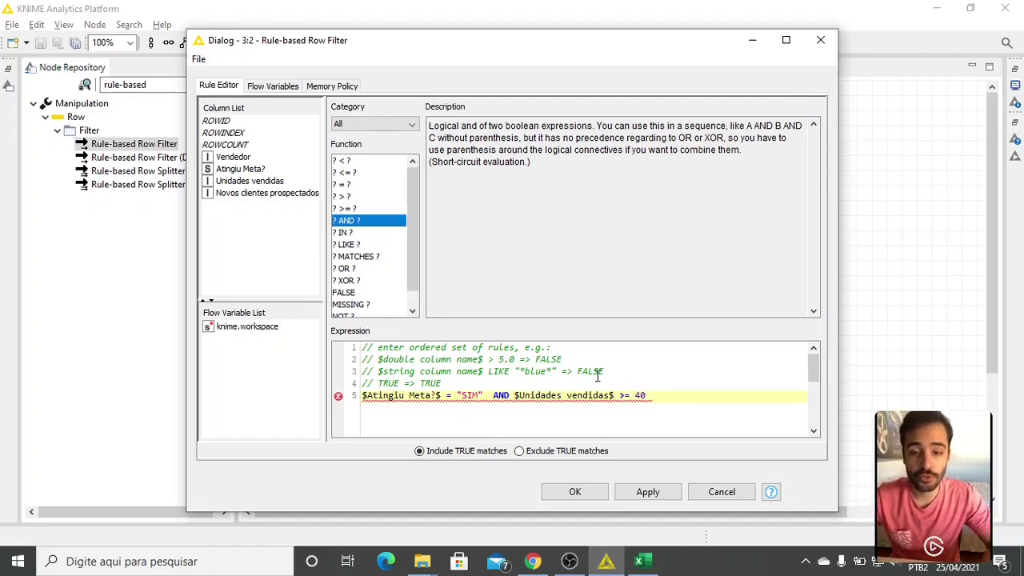
Add the third condition to the rule: AND $Novos clientes prospectados$ >= 3
text( AND)
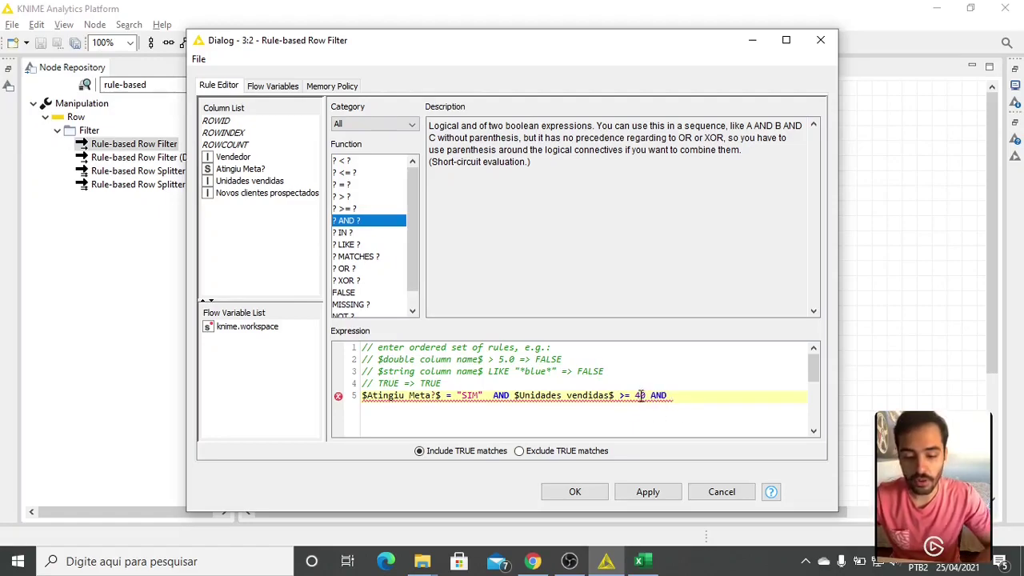
double_click(237, 195)
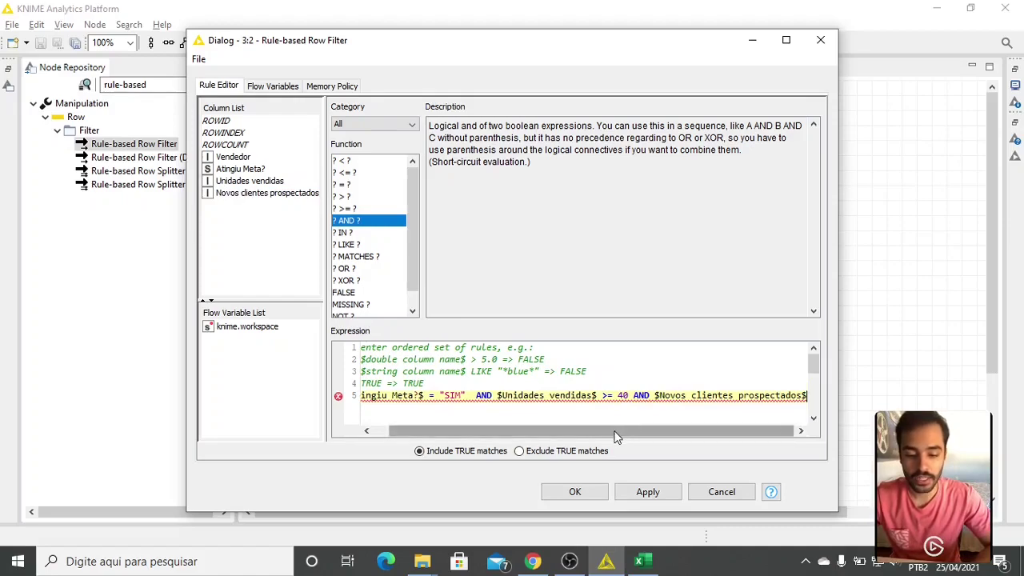
drag(628, 434, 702, 439)
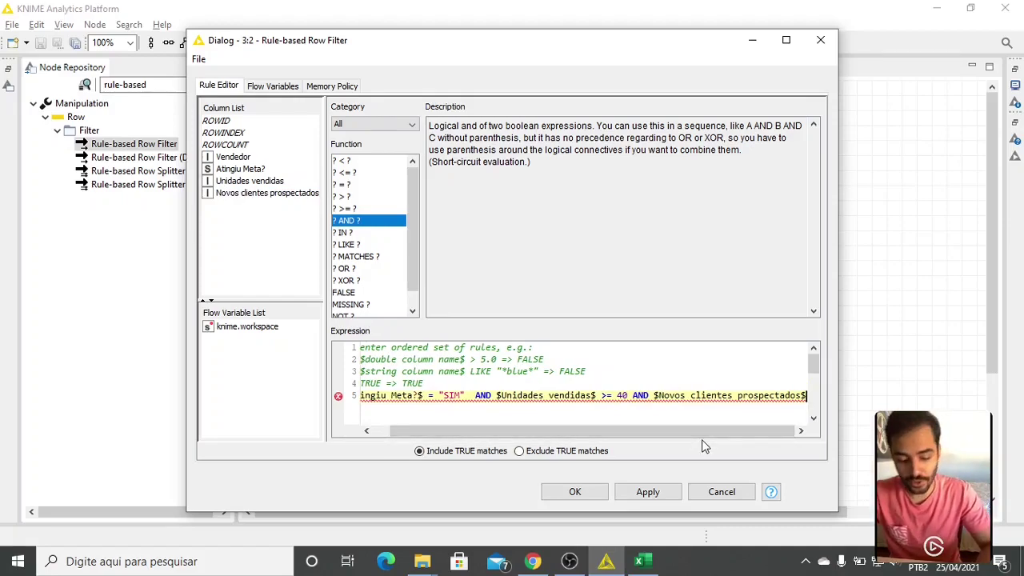
text(>= )
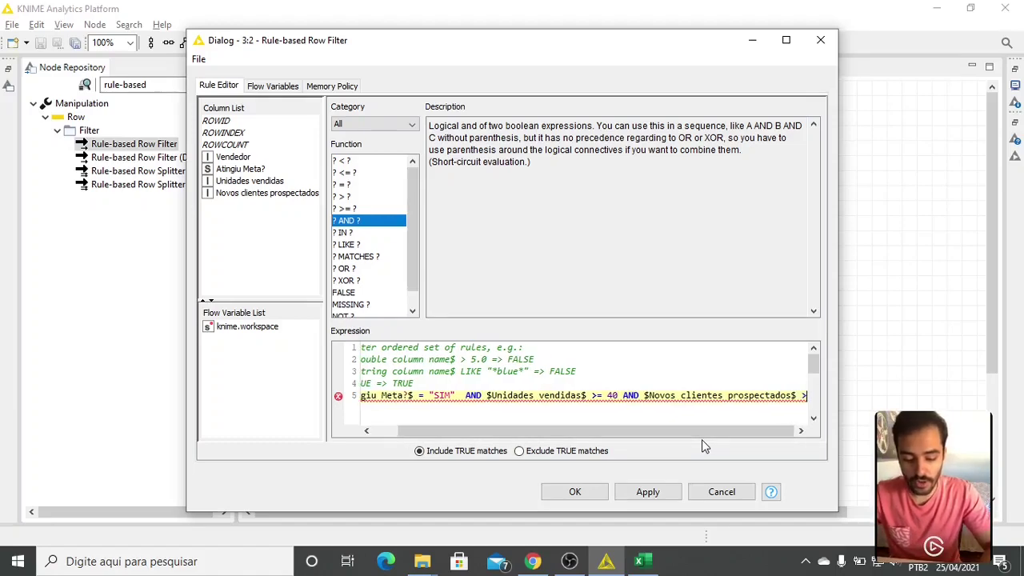
text(3)
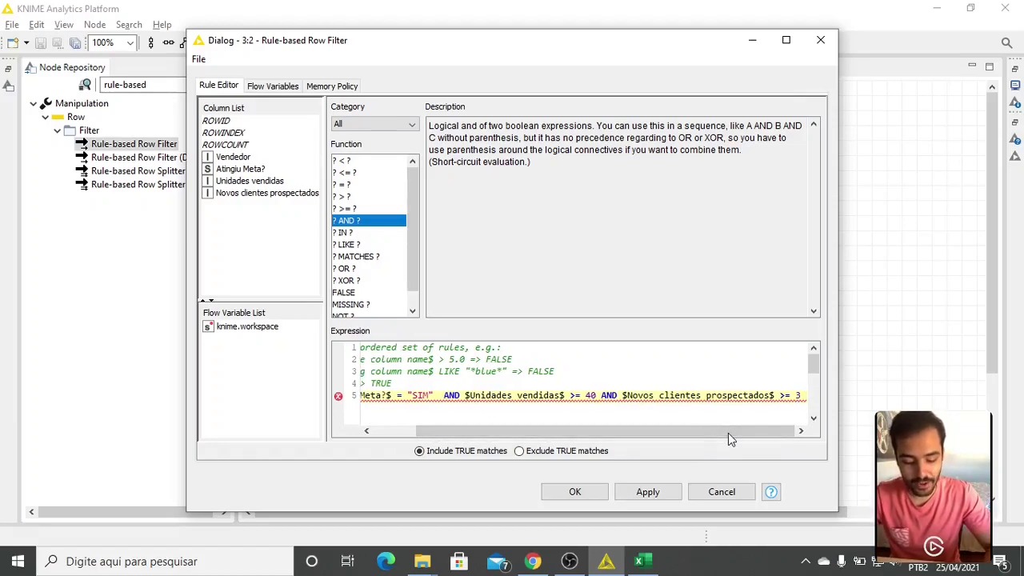
Complete the rule with => TRUE, keep Include TRUE matches selected, and accept the filter settings
text(=>)
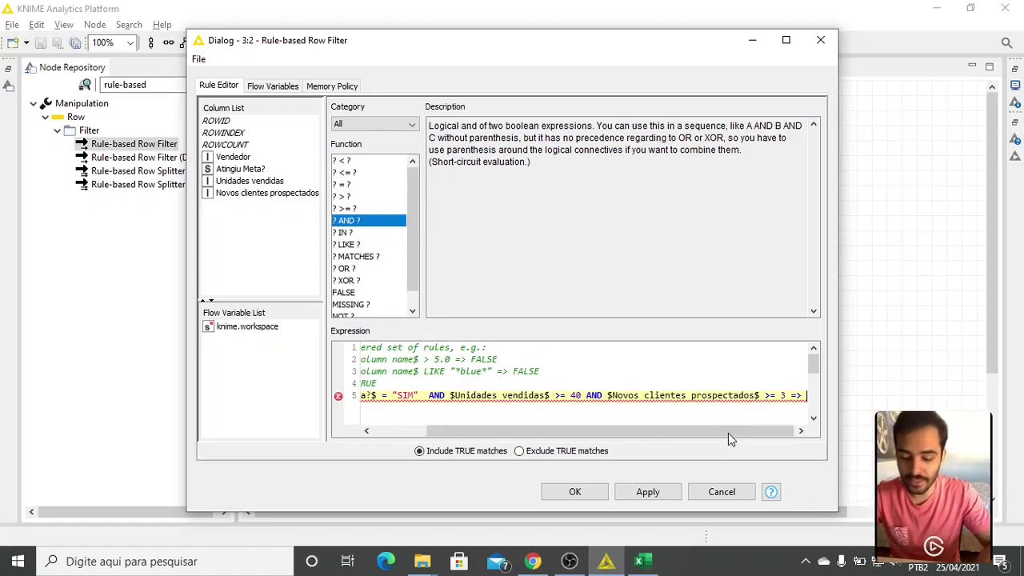
text( TRUE)
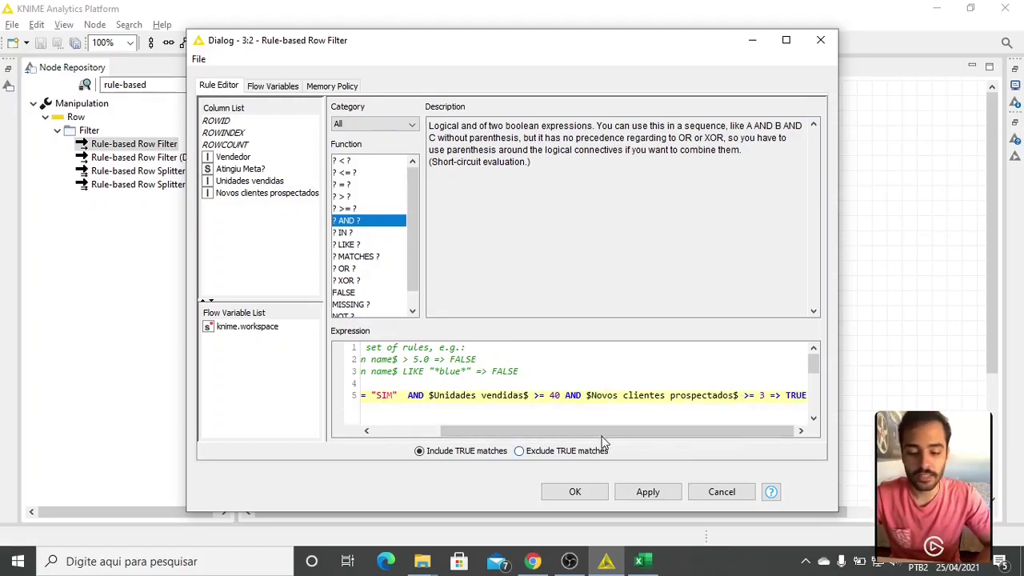
drag(603, 433, 623, 437)
click(785, 396)
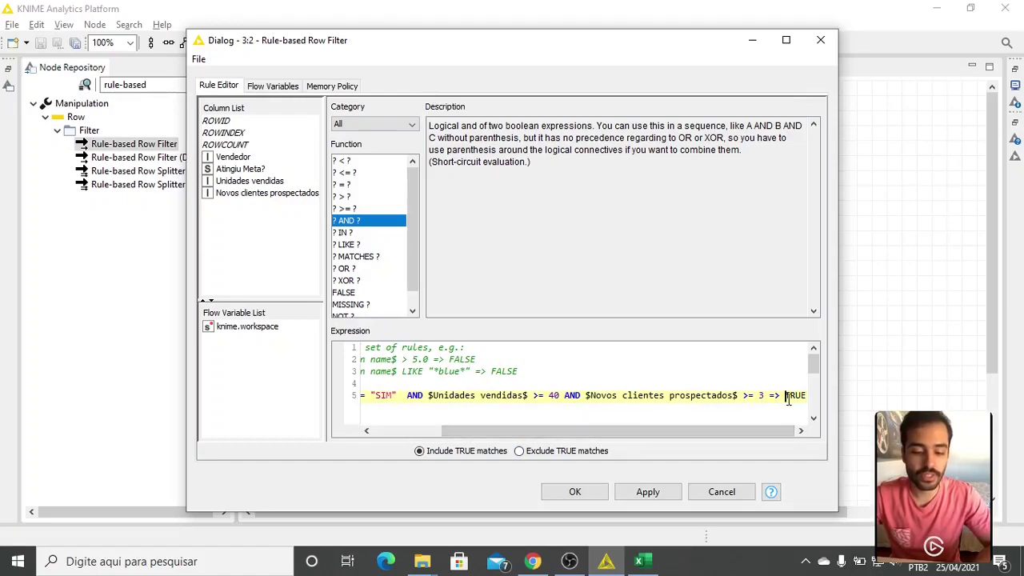
click(433, 452)
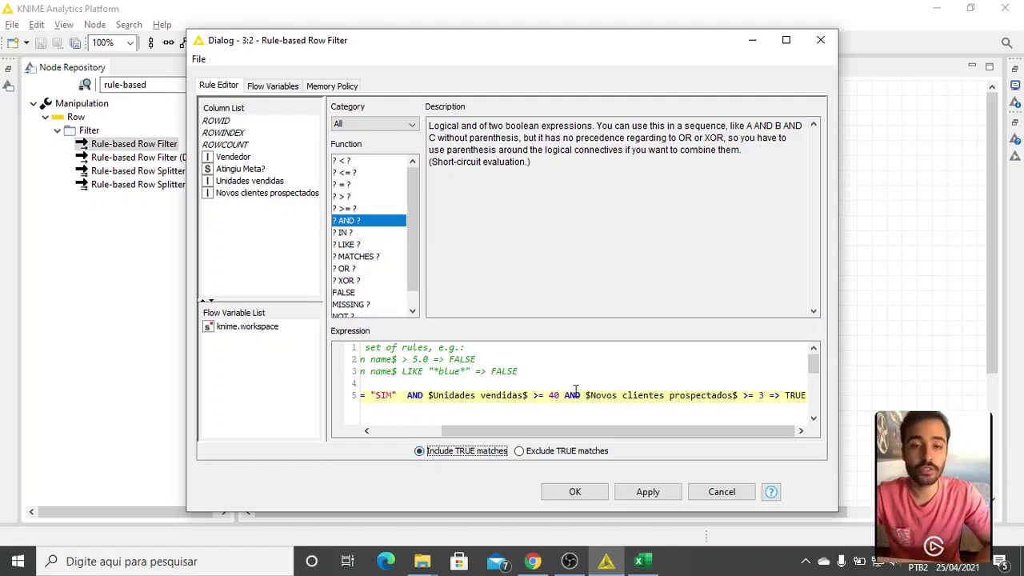
click(575, 494)
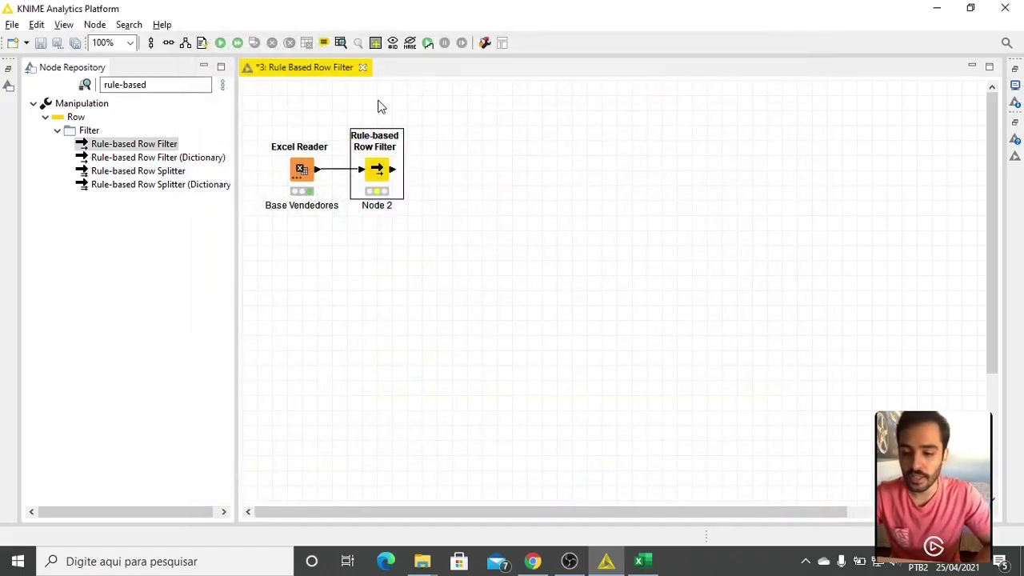
Execute the Rule-based Row Filter node, view its Filtered output table, and close the table
click(222, 44)
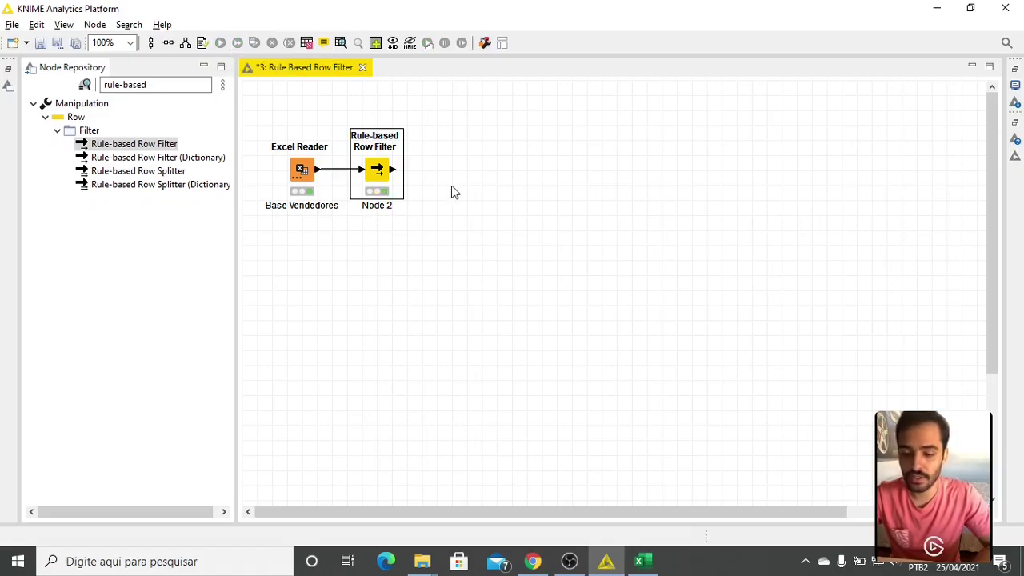
right_click(377, 174)
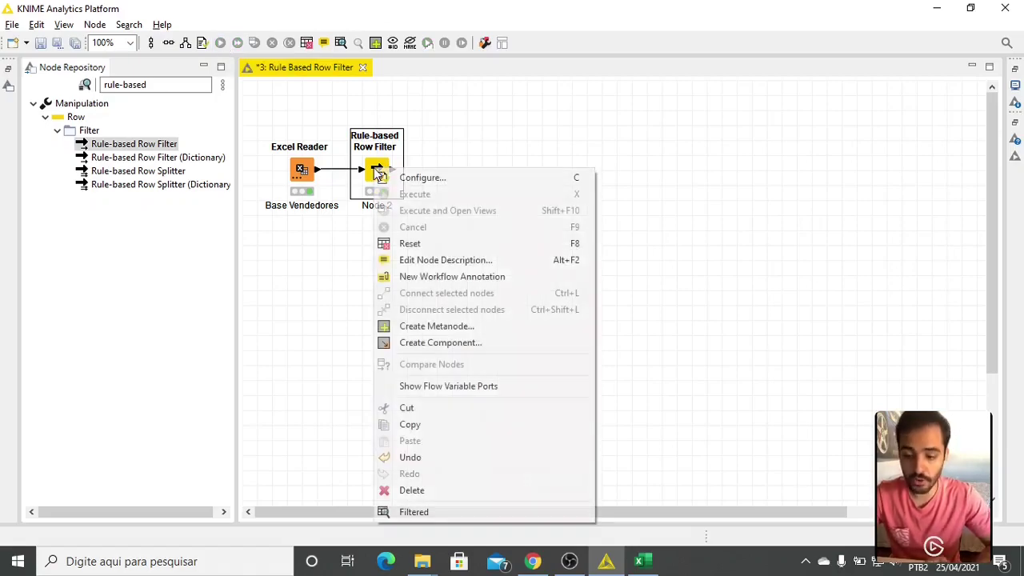
click(439, 512)
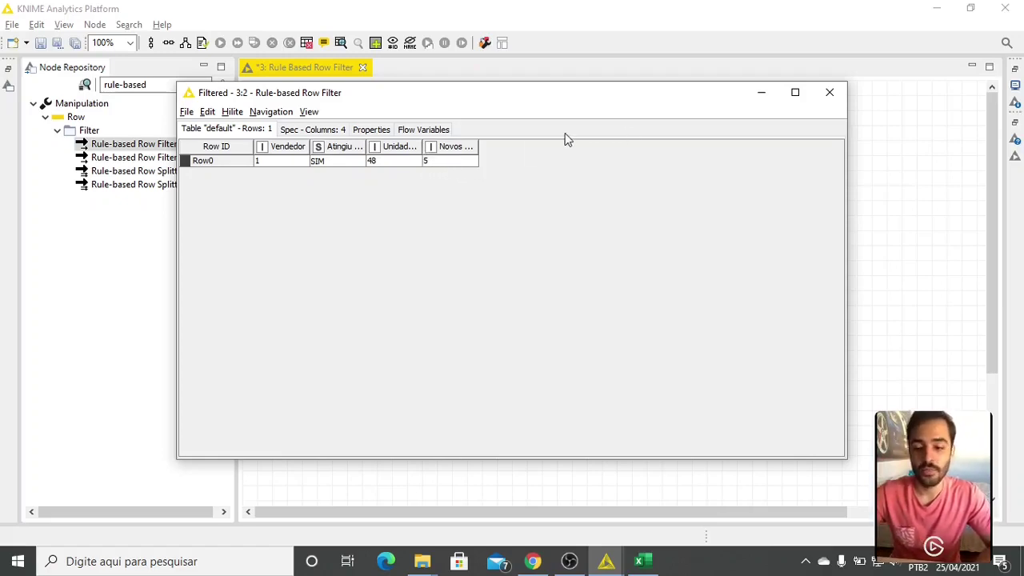
click(830, 93)
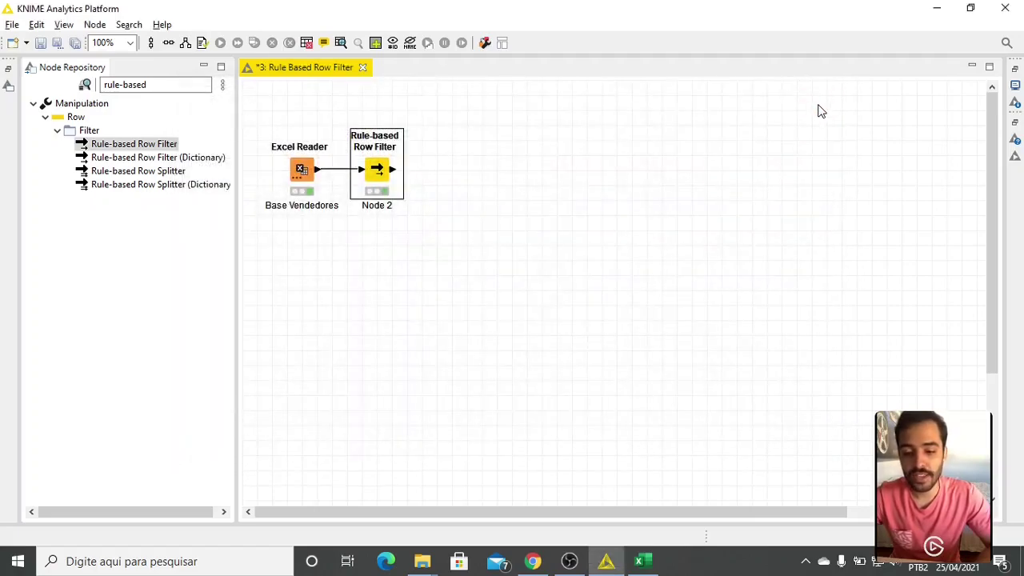
Reopen the filter configuration and change the Unidades vendidas threshold in the rule to 30
double_click(378, 170)
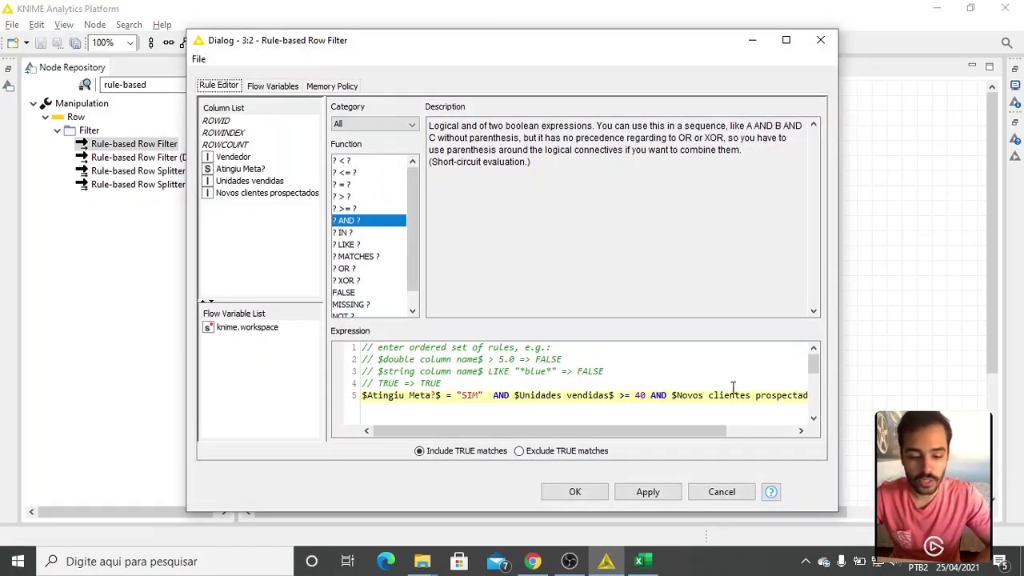
click(640, 395)
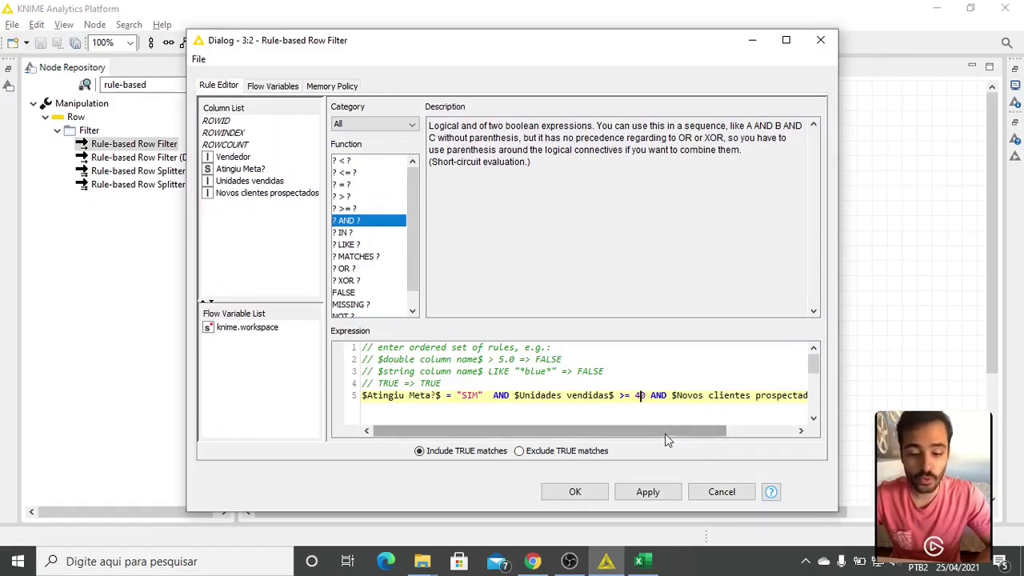
drag(664, 434, 668, 431)
key(BackSpace)
text(3)
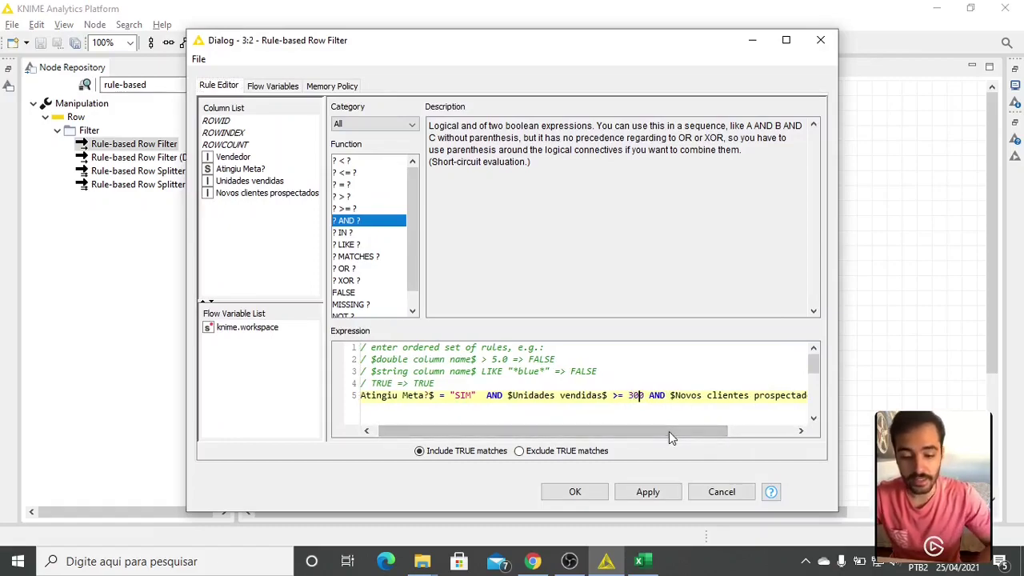
Change the Novos clientes prospectados threshold to 2 and accept the settings, allowing the node to be reset
drag(670, 432, 714, 434)
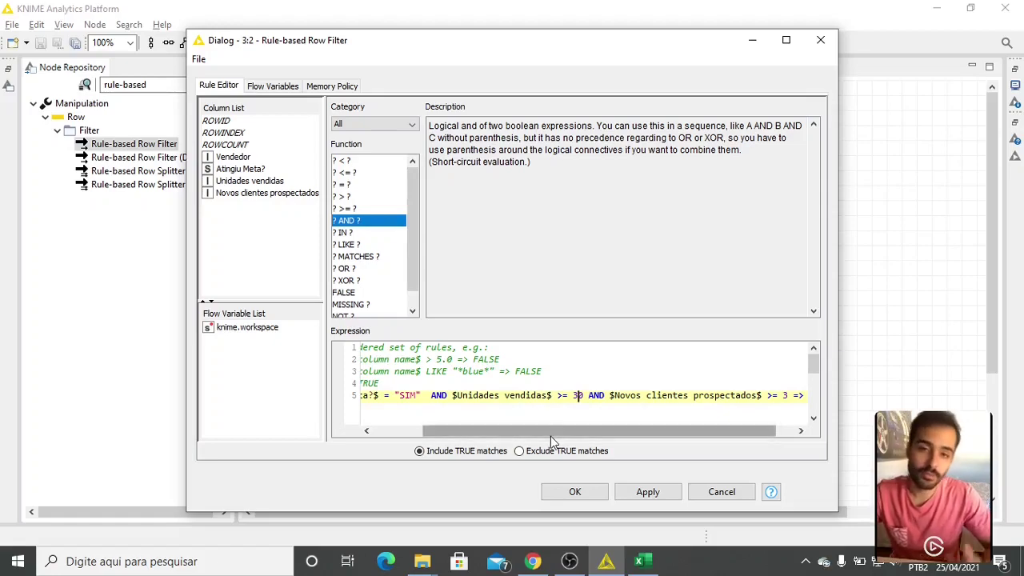
drag(560, 431, 609, 432)
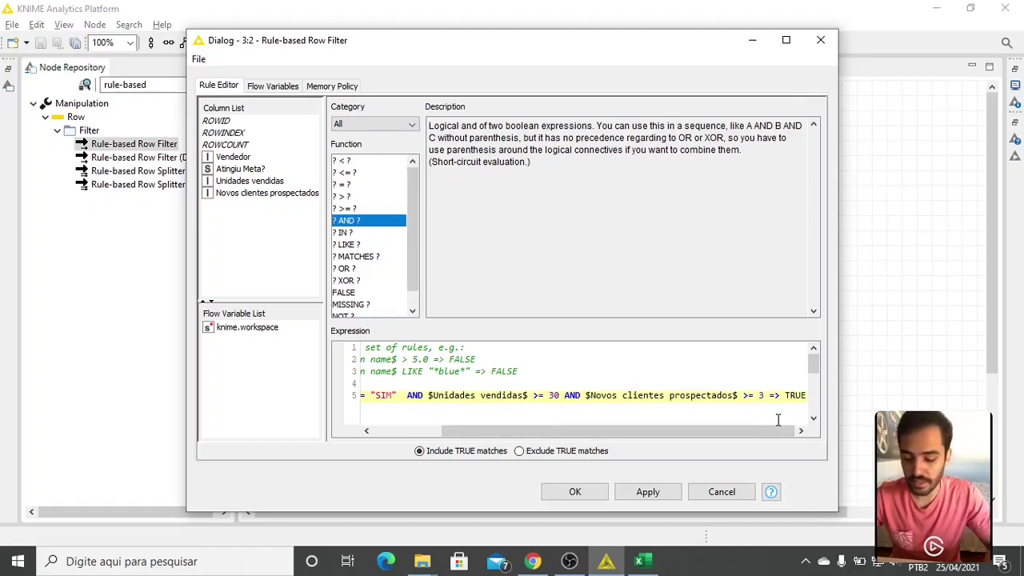
key(BackSpace)
text(2)
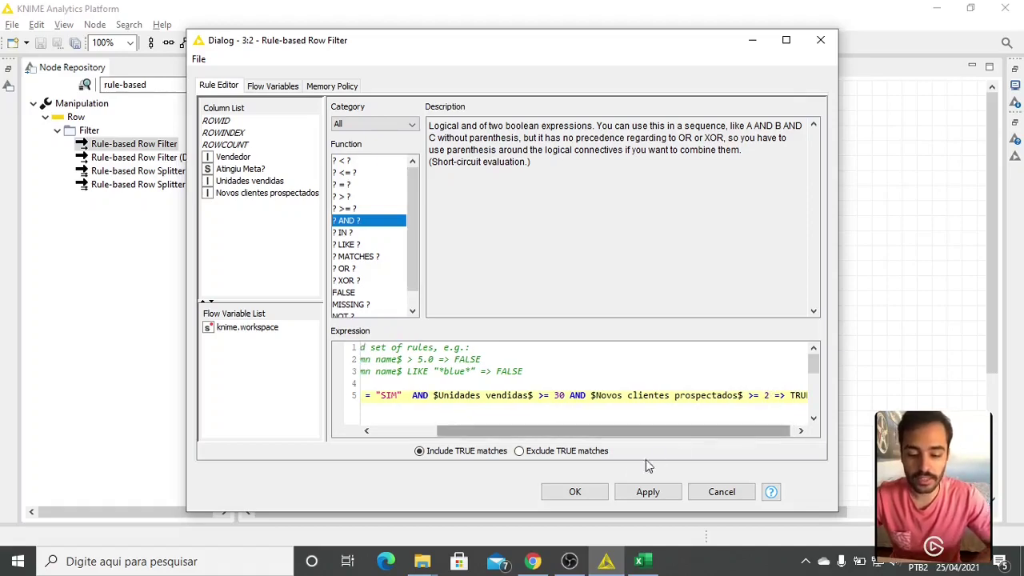
click(600, 494)
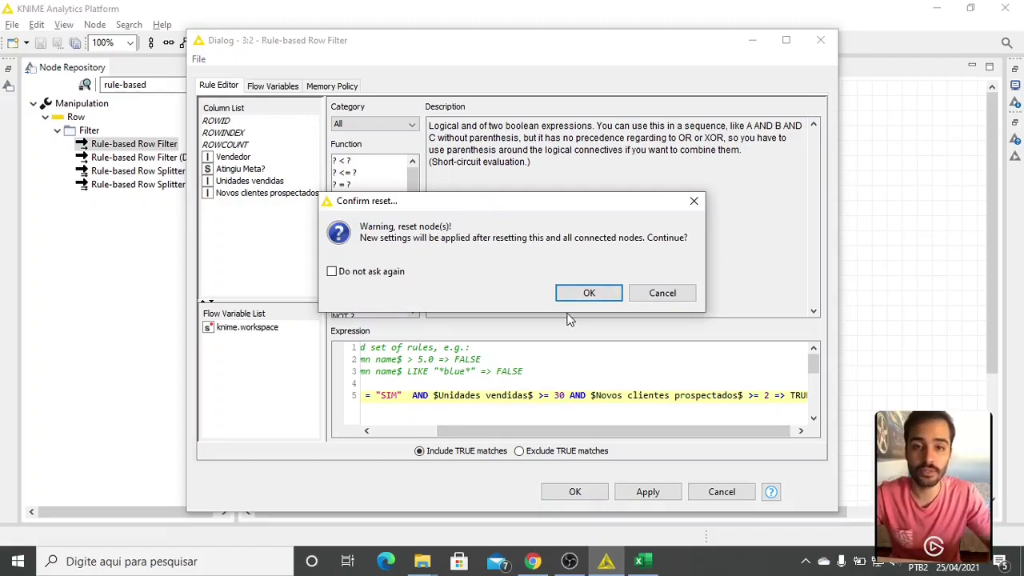
click(588, 294)
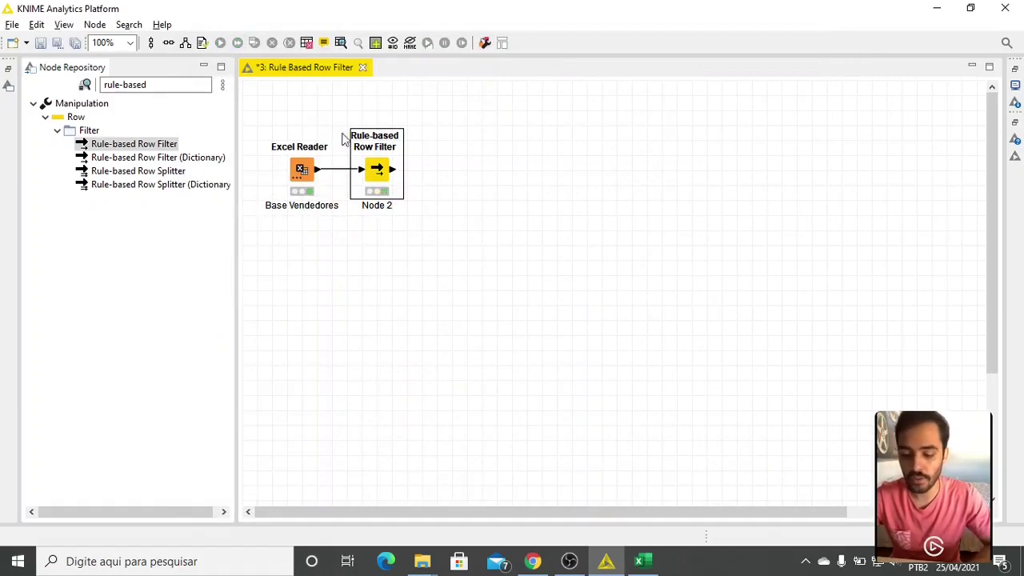
View the Filtered output table of the Rule-based Row Filter with the revised thresholds
right_click(373, 160)
click(506, 503)
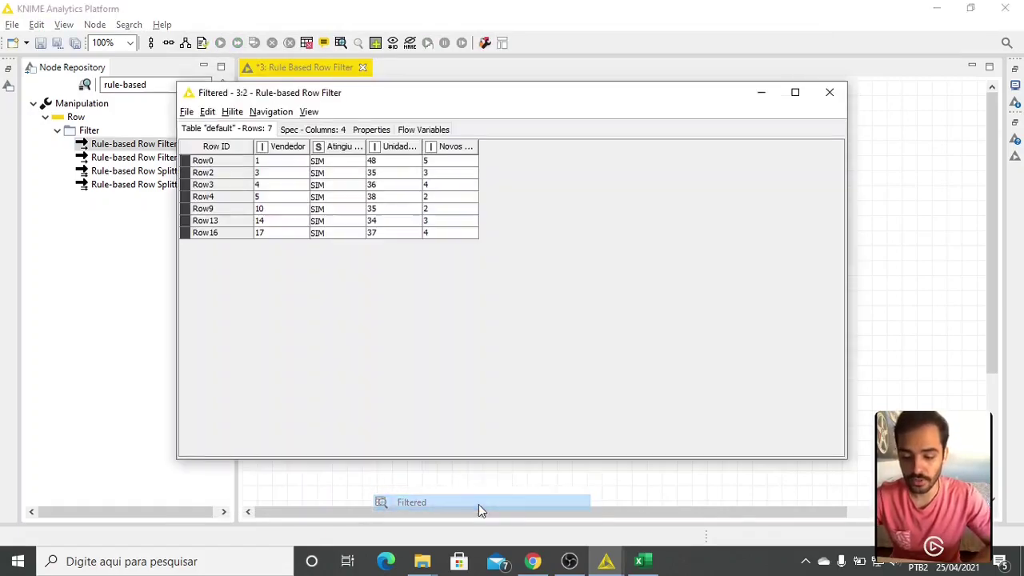